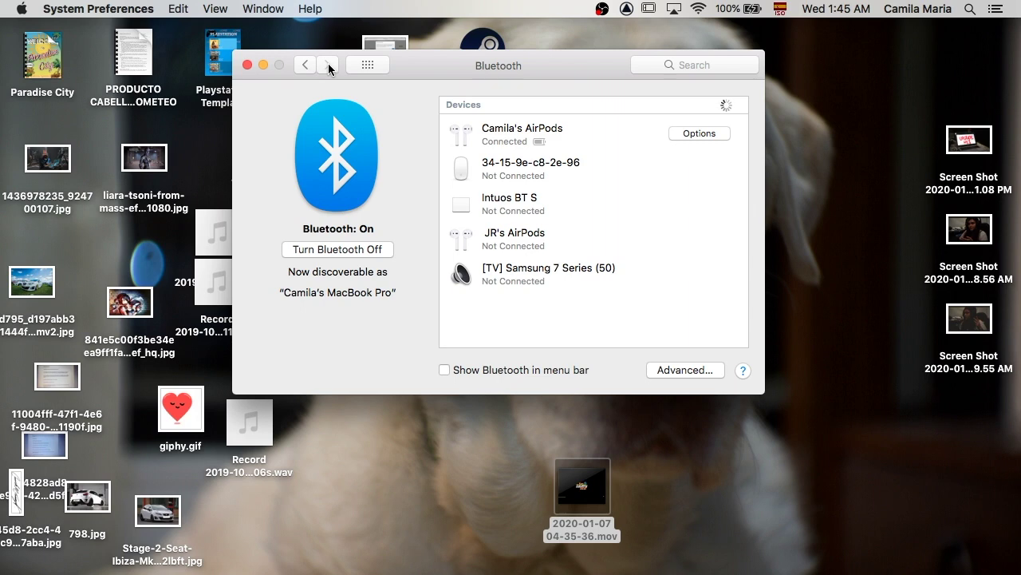
Return to the preferences overview and open the Sound pane to show the USB Audio CODEC input.
{"action": "left_click", "coordinate": [304, 65]}
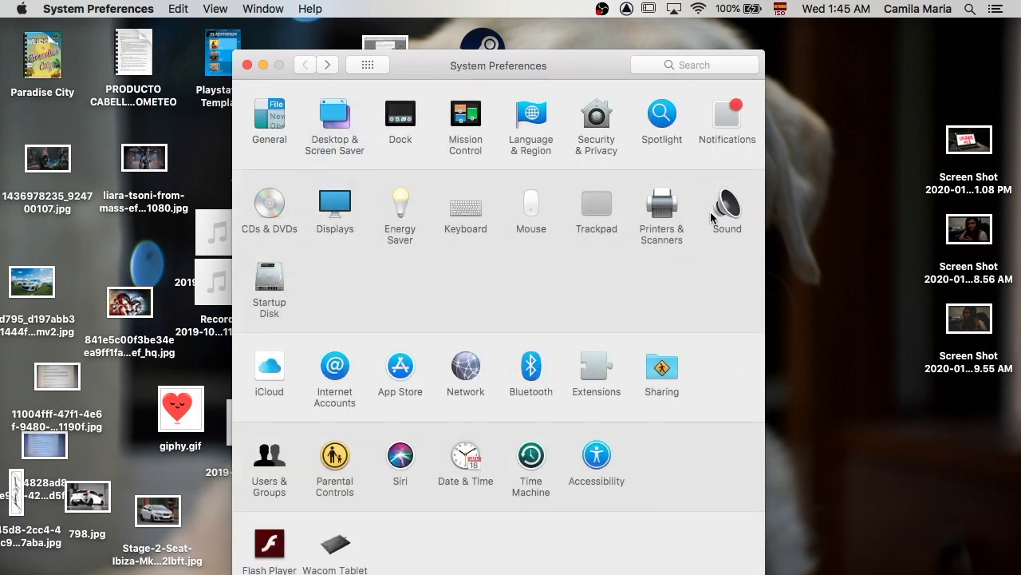
{"action": "left_click", "coordinate": [727, 209]}
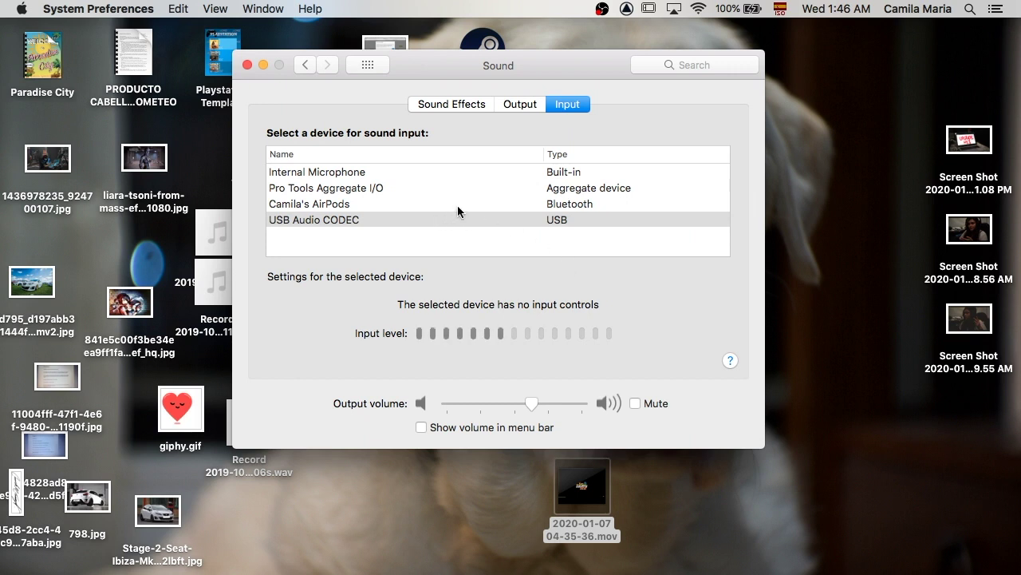
{"action": "left_click", "coordinate": [519, 104]}
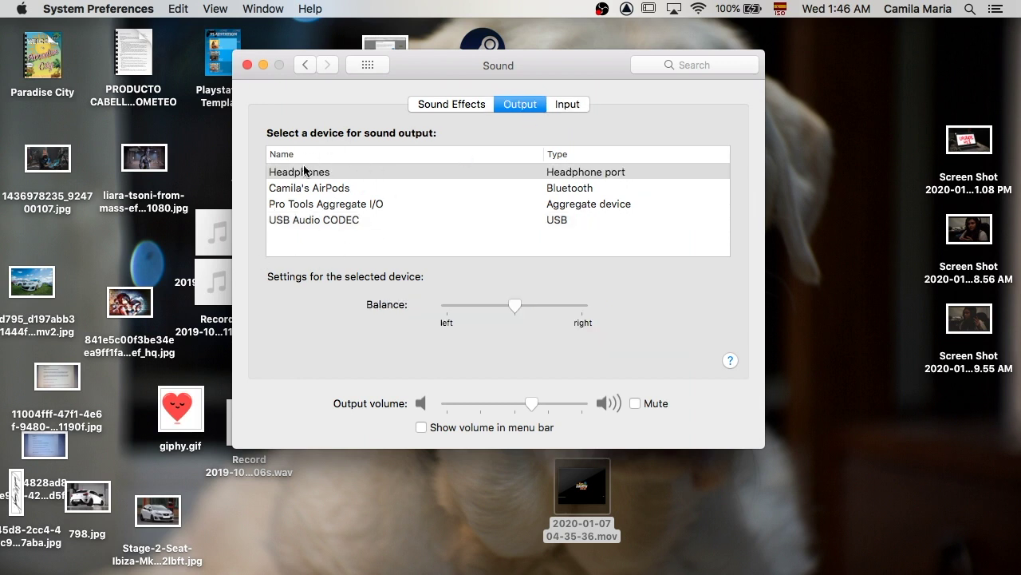
{"action": "left_click", "coordinate": [567, 104]}
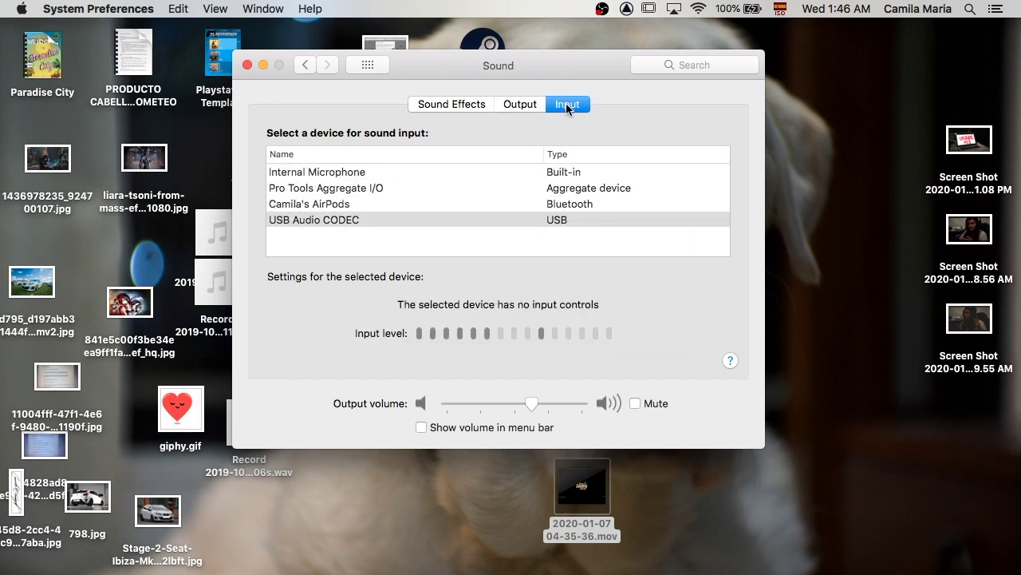